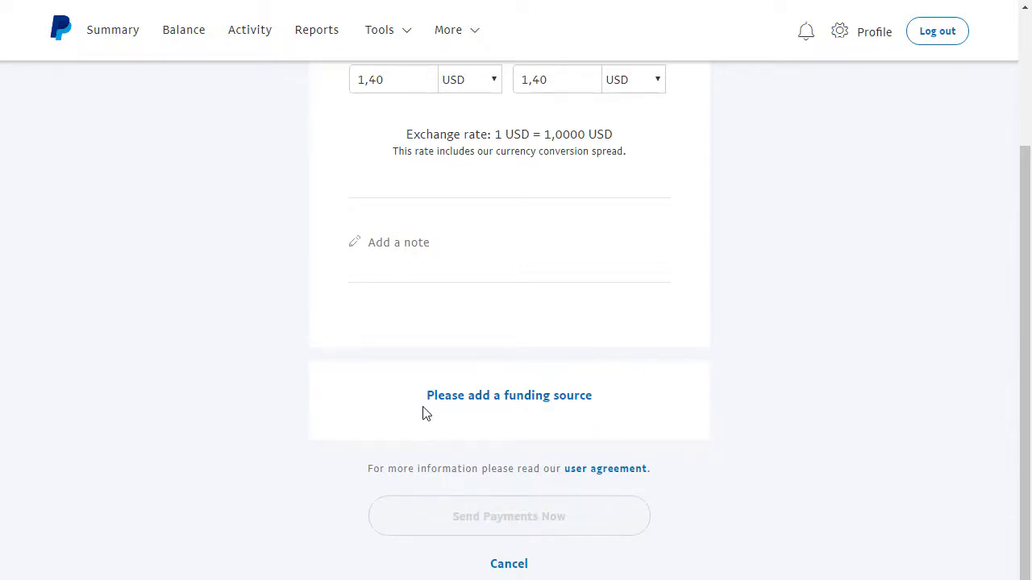
Check the card-linking form offered as the payment's funding source, and close it without saving a card
{"action": "left_click", "coordinate": [537, 406]}
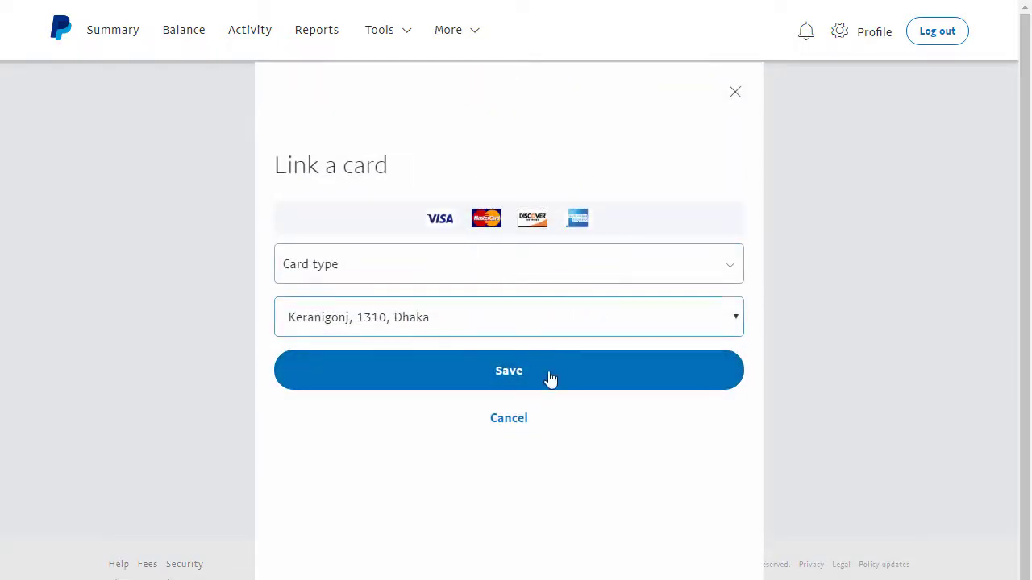
{"action": "left_click", "coordinate": [735, 91]}
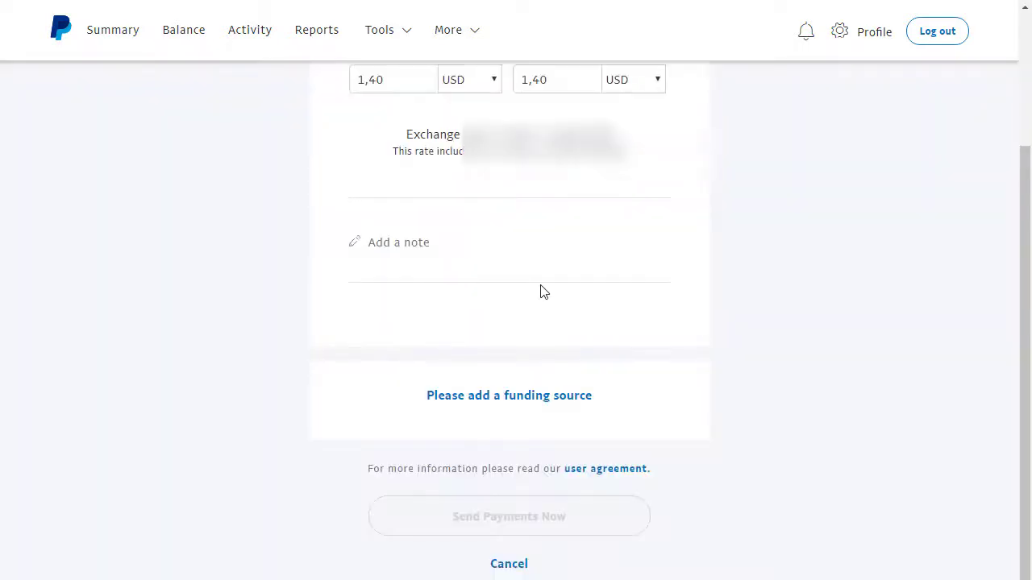
{"action": "scroll", "coordinate": [538, 339], "scroll_direction": "up", "scroll_amount": 2}
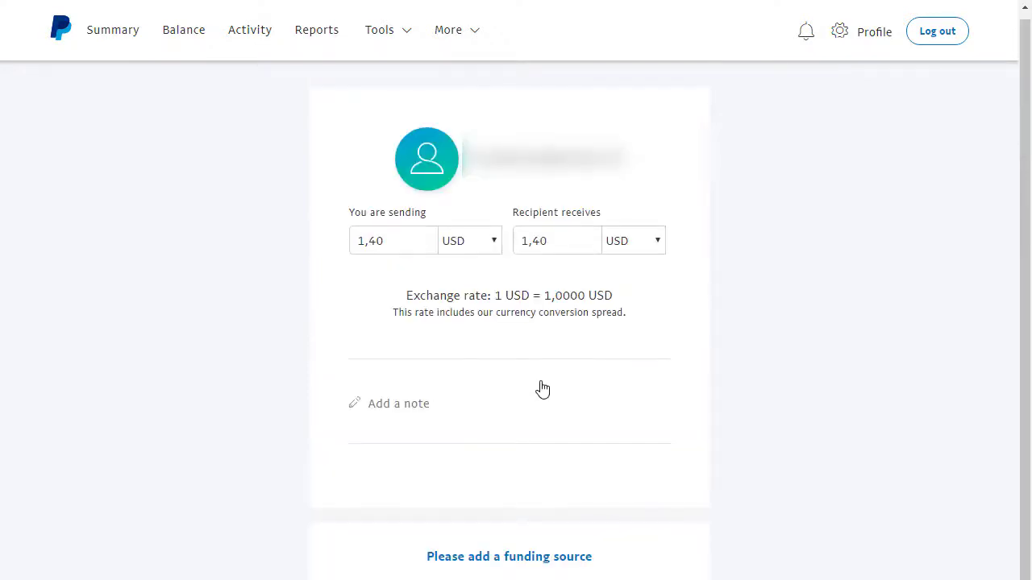
{"action": "left_click", "coordinate": [706, 397]}
{"action": "scroll", "coordinate": [661, 415], "scroll_direction": "down", "scroll_amount": 2}
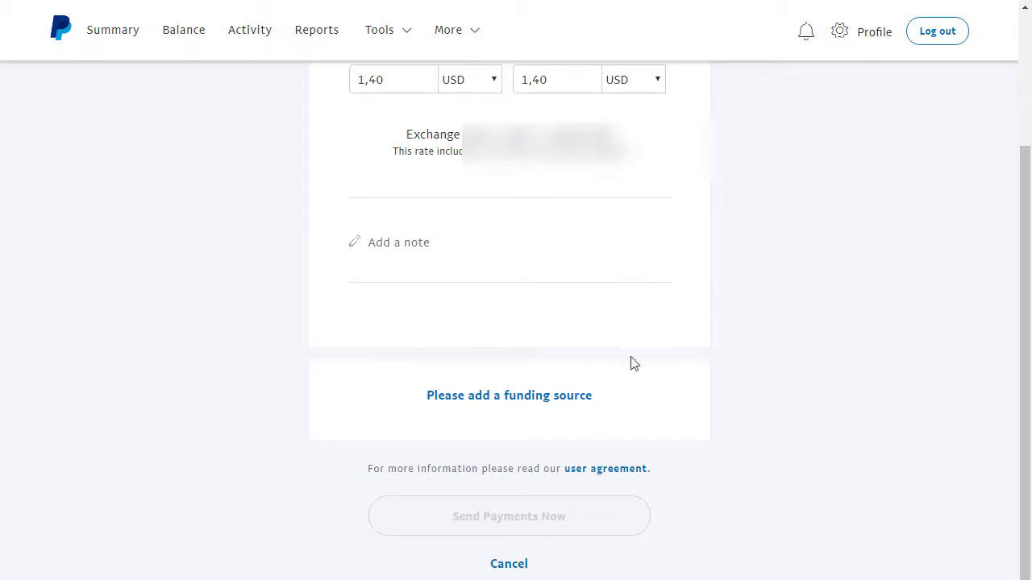
{"action": "scroll", "coordinate": [661, 266], "scroll_direction": "up", "scroll_amount": 3}
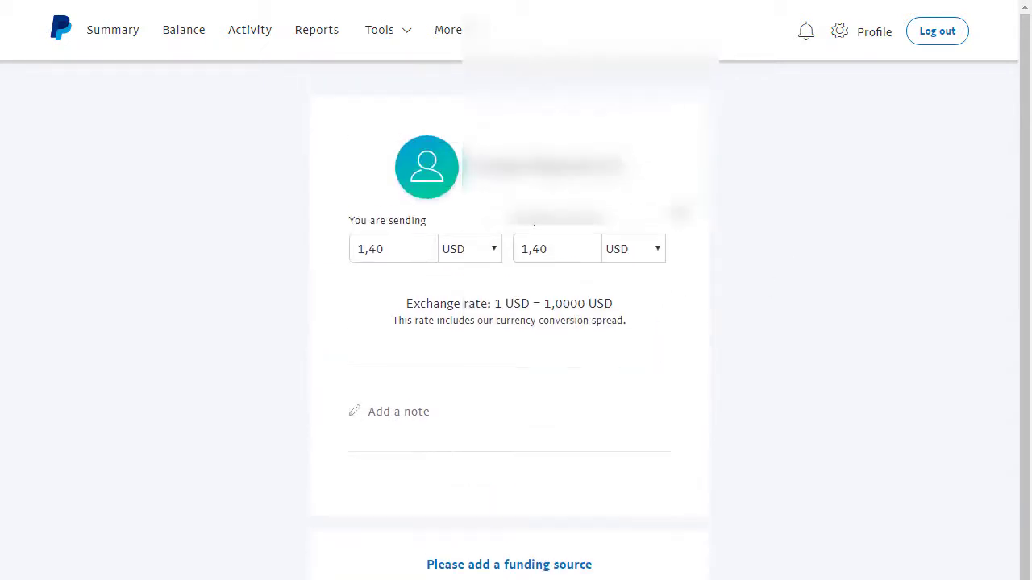
Review the available balance, currencies, linked banks and credit or debit cards on the Balance page
{"action": "left_click", "coordinate": [175, 35]}
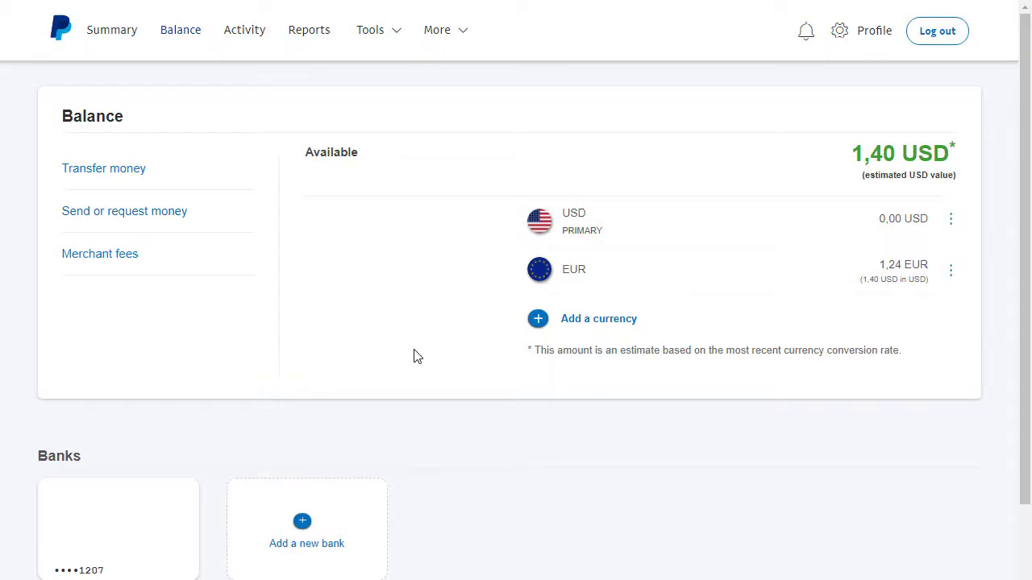
{"action": "scroll", "coordinate": [435, 387], "scroll_direction": "down", "scroll_amount": 4}
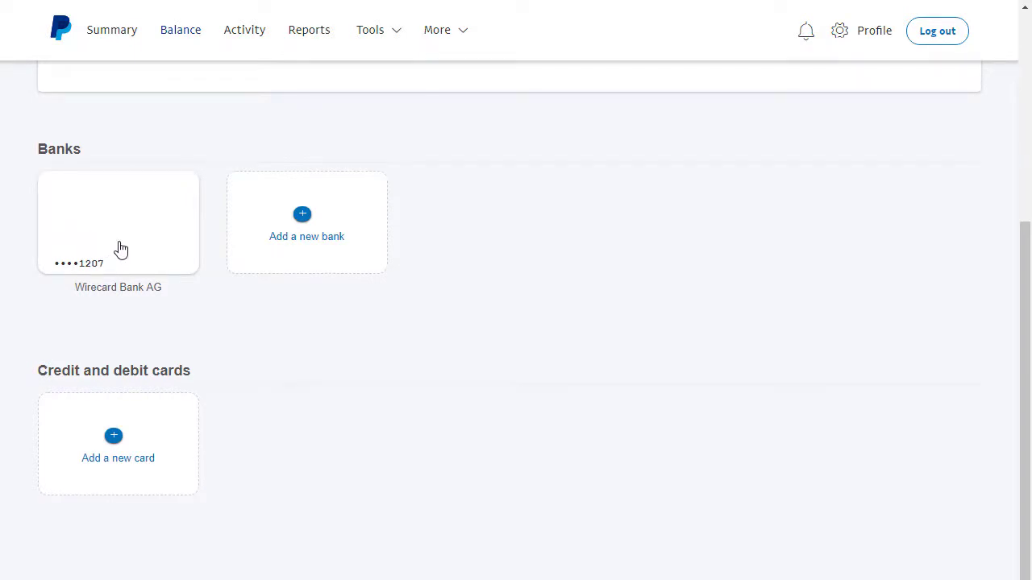
{"action": "scroll", "coordinate": [424, 382], "scroll_direction": "up", "scroll_amount": 4}
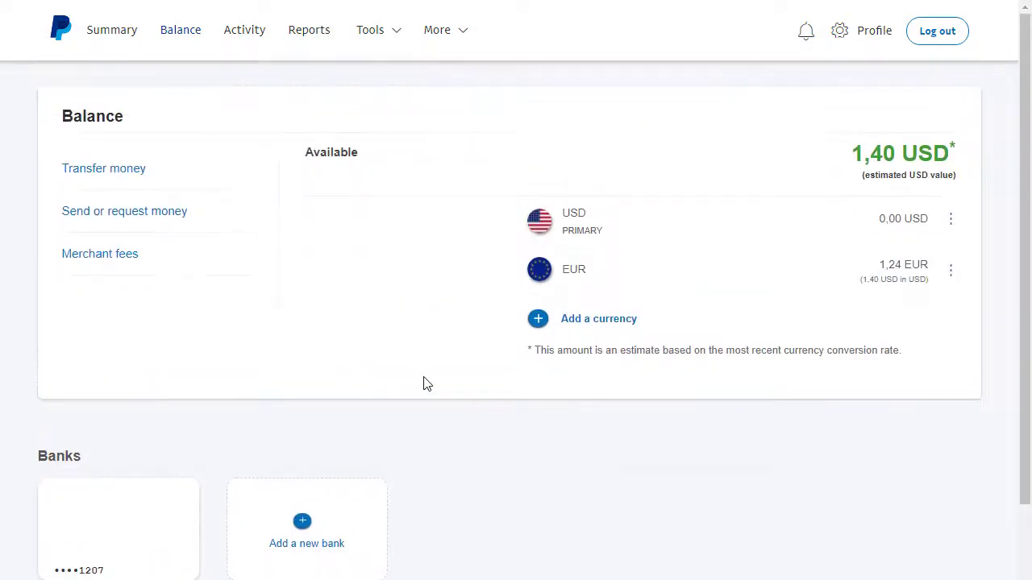
{"action": "scroll", "coordinate": [337, 375], "scroll_direction": "down", "scroll_amount": 4}
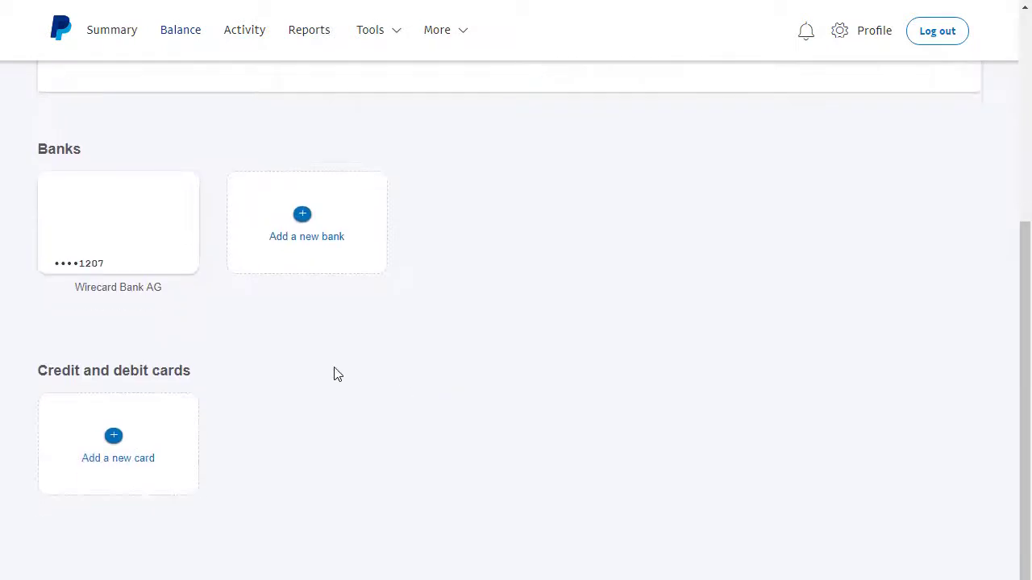
{"action": "left_click", "coordinate": [106, 444]}
{"action": "scroll", "coordinate": [279, 352], "scroll_direction": "up", "scroll_amount": 4}
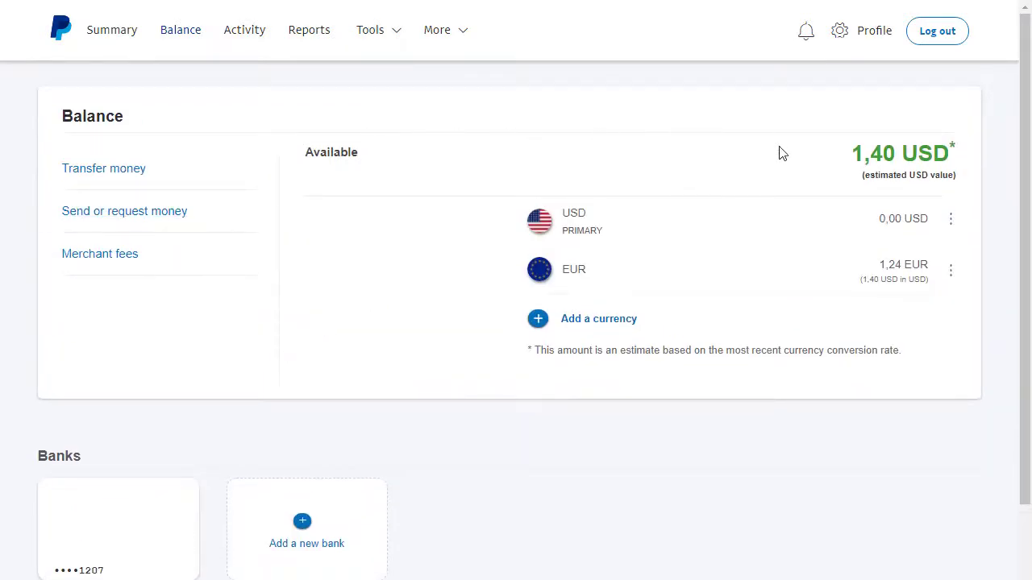
Start a payment to friends and family and paste the recipient's e-mail address as the payee
{"action": "left_click", "coordinate": [161, 214]}
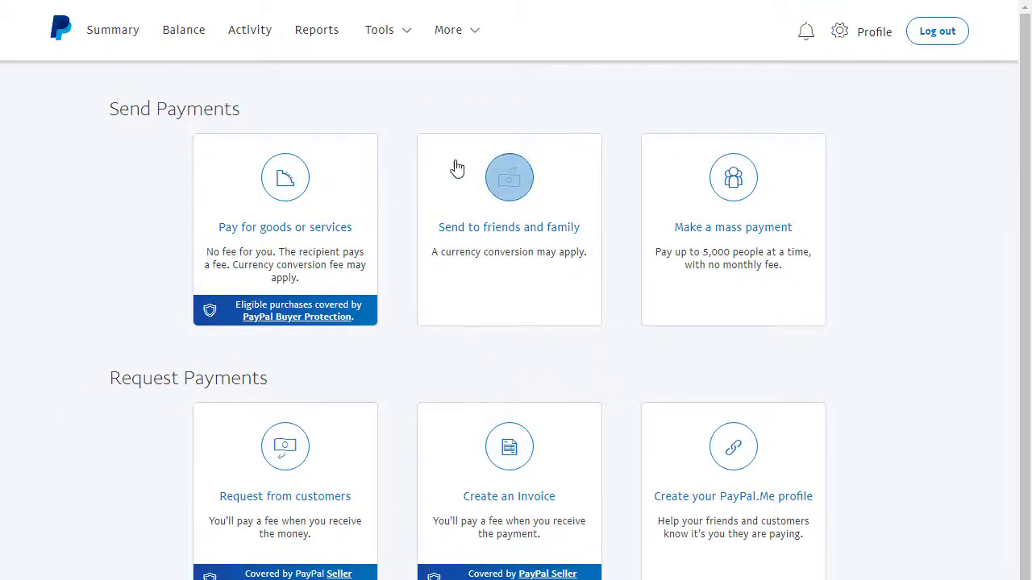
{"action": "left_click", "coordinate": [511, 223]}
{"action": "left_click", "coordinate": [402, 212]}
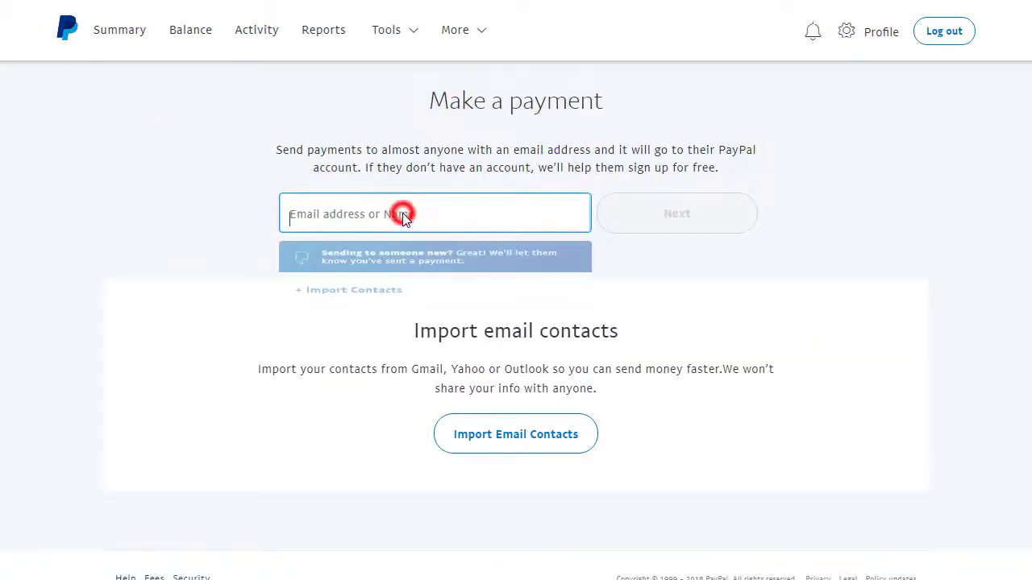
{"action": "right_click", "coordinate": [405, 218]}
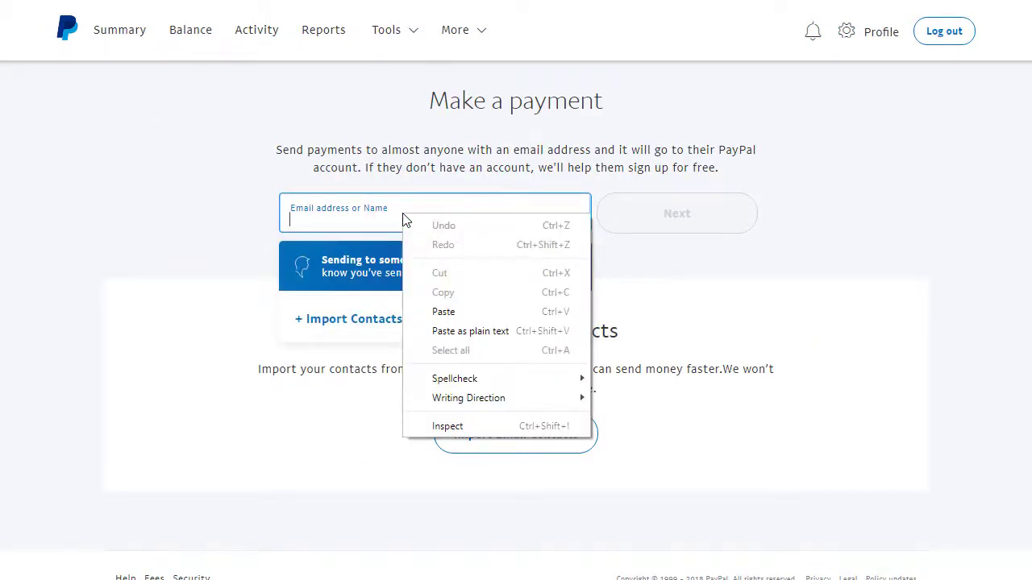
{"action": "left_click", "coordinate": [466, 310]}
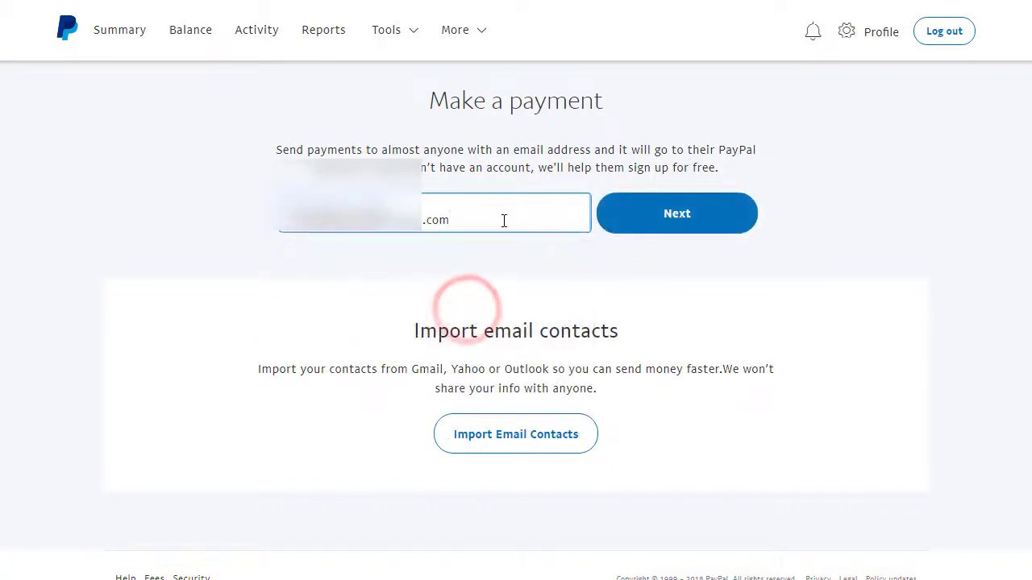
{"action": "left_click", "coordinate": [682, 216]}
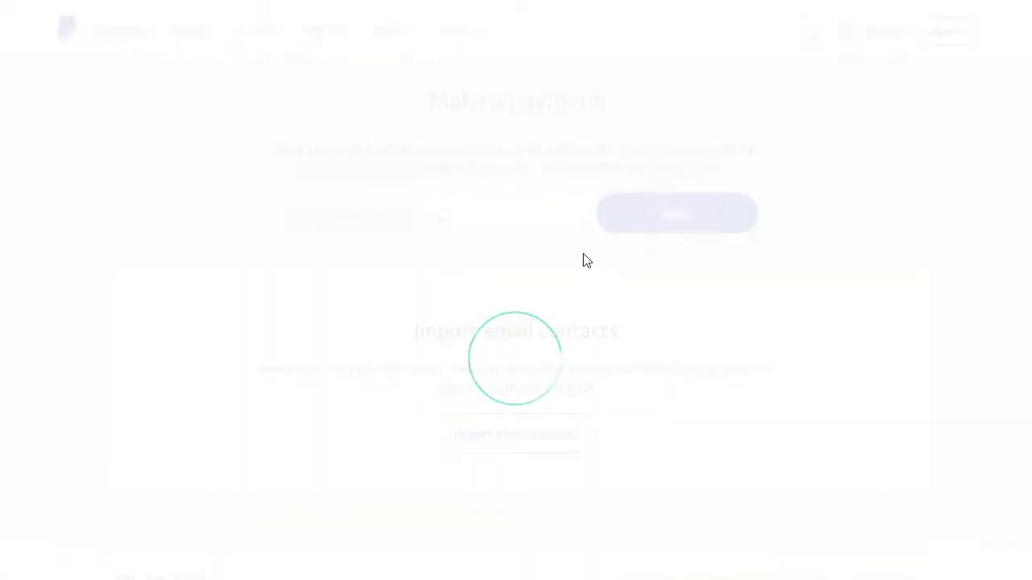
Set the sending amount to 1,40 with USD as the currency, leave the note empty and continue
{"action": "left_click", "coordinate": [409, 246]}
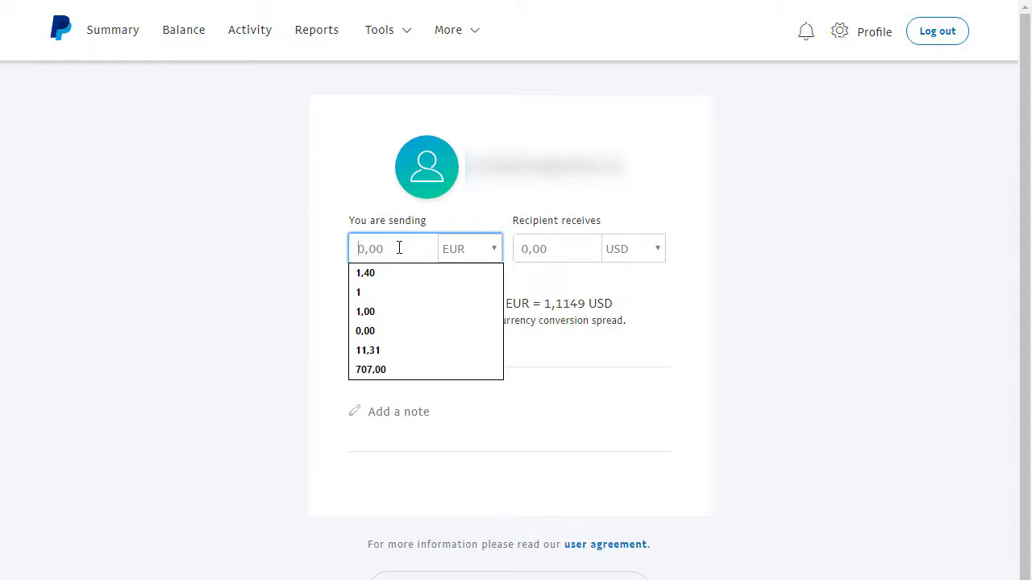
{"action": "type", "text": "1,"}
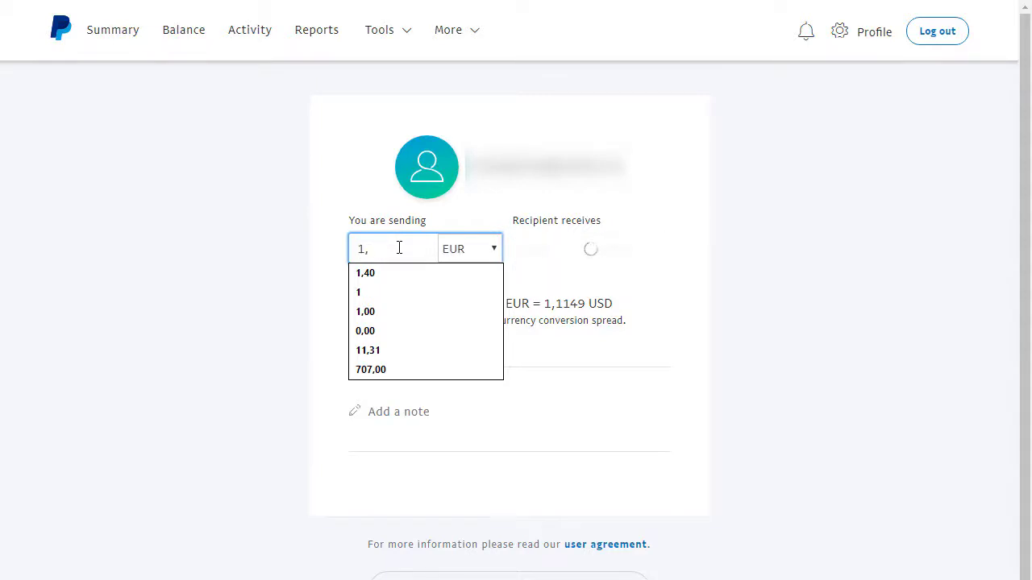
{"action": "type", "text": "40"}
{"action": "left_click", "coordinate": [488, 255]}
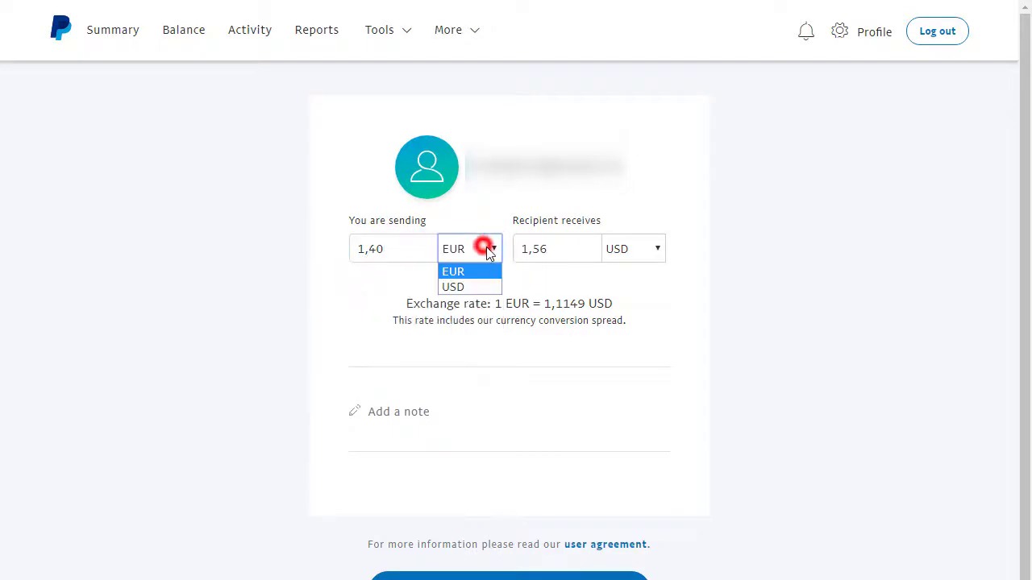
{"action": "left_click", "coordinate": [477, 286]}
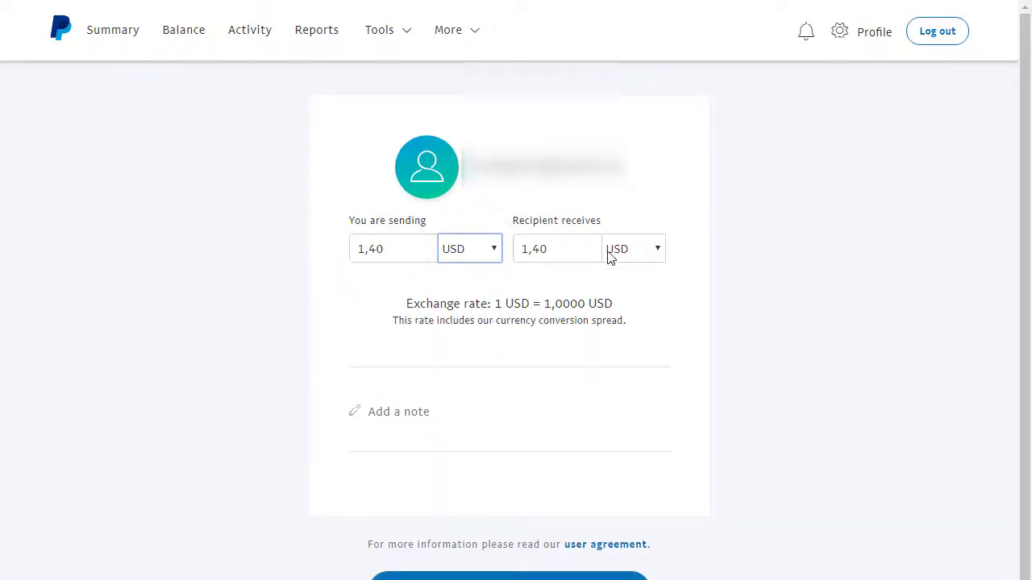
{"action": "scroll", "coordinate": [458, 325], "scroll_direction": "down", "scroll_amount": 1}
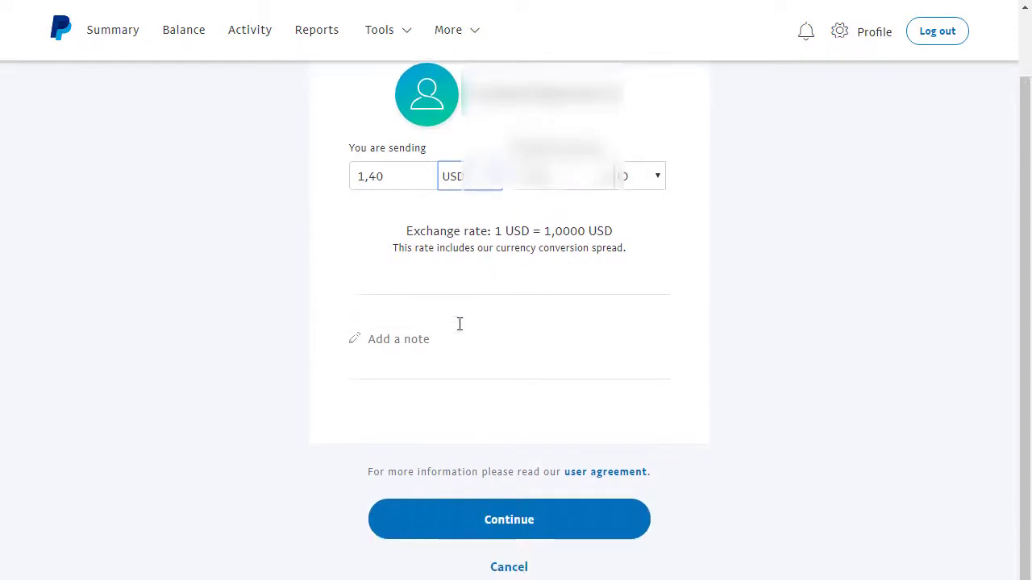
{"action": "left_click", "coordinate": [414, 342]}
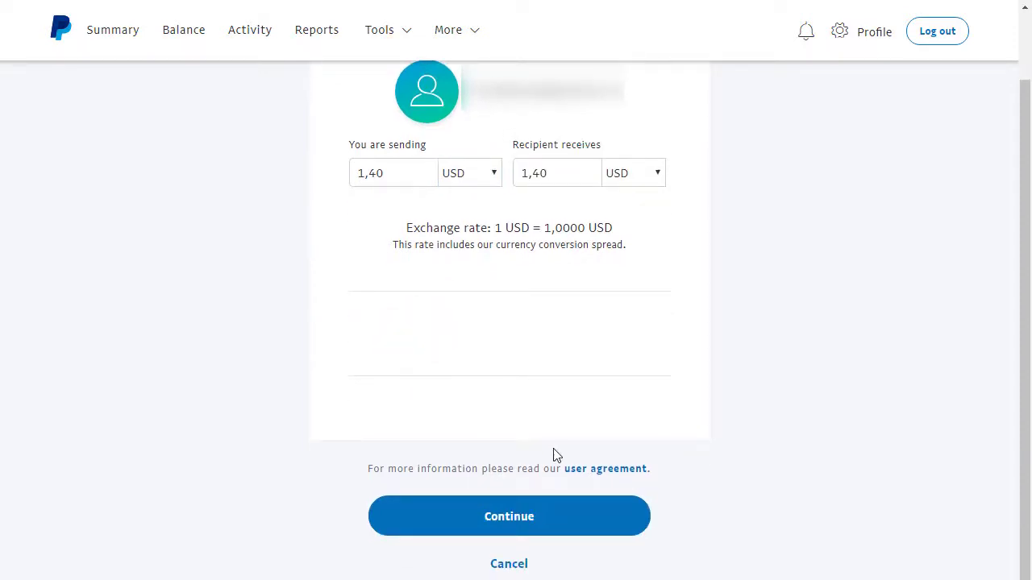
{"action": "left_click", "coordinate": [530, 518]}
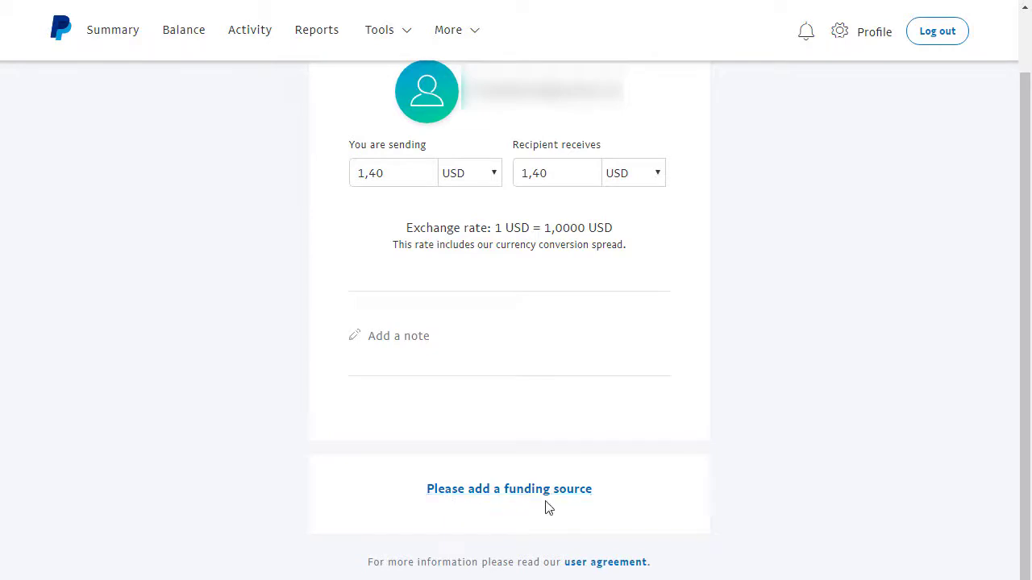
Set the payment's sending amount to 1,38 USD and add the note "amar 3,38 holo"
{"action": "scroll", "coordinate": [524, 522], "scroll_direction": "down", "scroll_amount": 2}
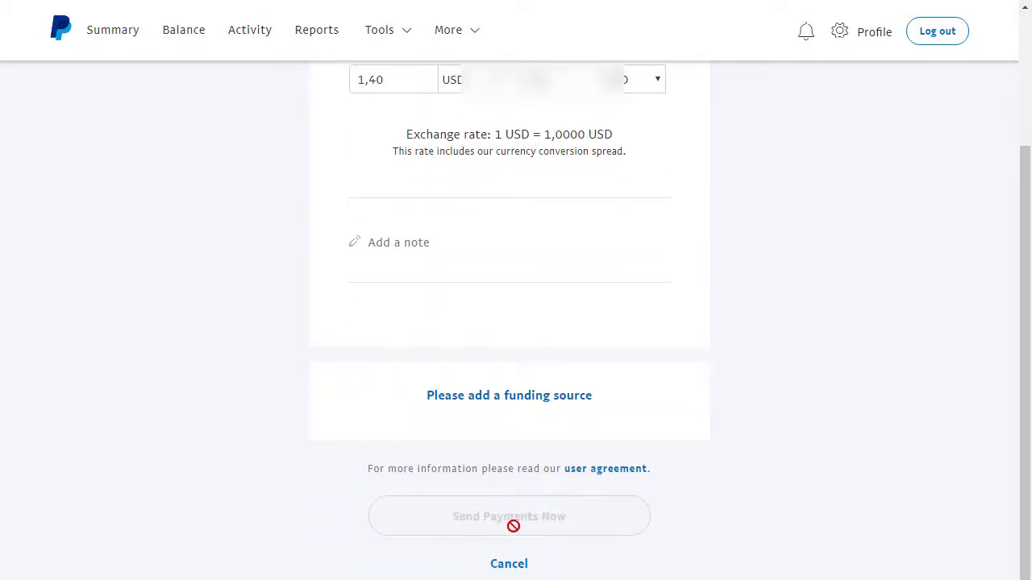
{"action": "scroll", "coordinate": [538, 282], "scroll_direction": "up", "scroll_amount": 3}
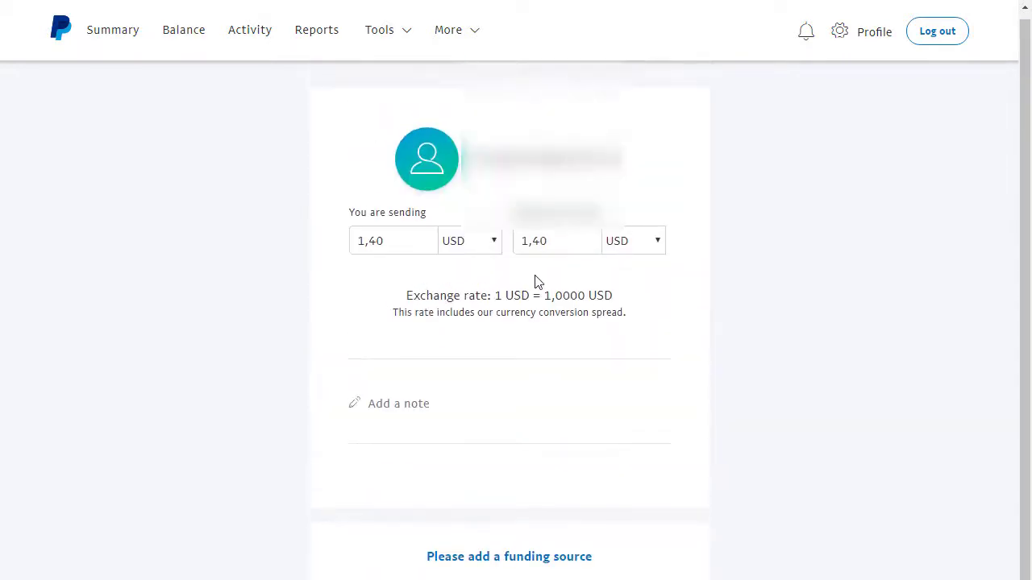
{"action": "scroll", "coordinate": [482, 313], "scroll_direction": "down", "scroll_amount": 1}
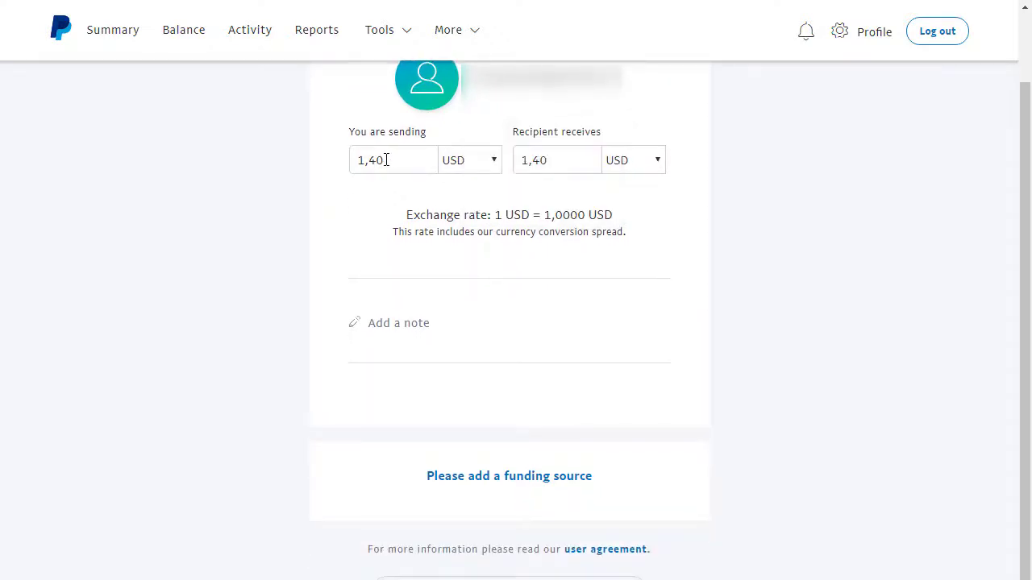
{"action": "scroll", "coordinate": [397, 170], "scroll_direction": "down", "scroll_amount": 1}
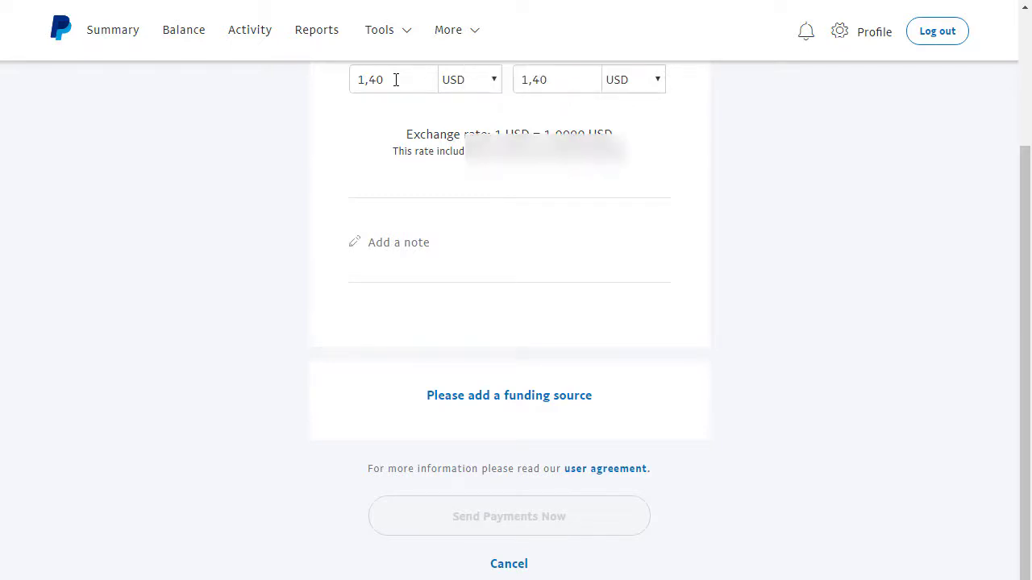
{"action": "scroll", "coordinate": [442, 137], "scroll_direction": "up", "scroll_amount": 2}
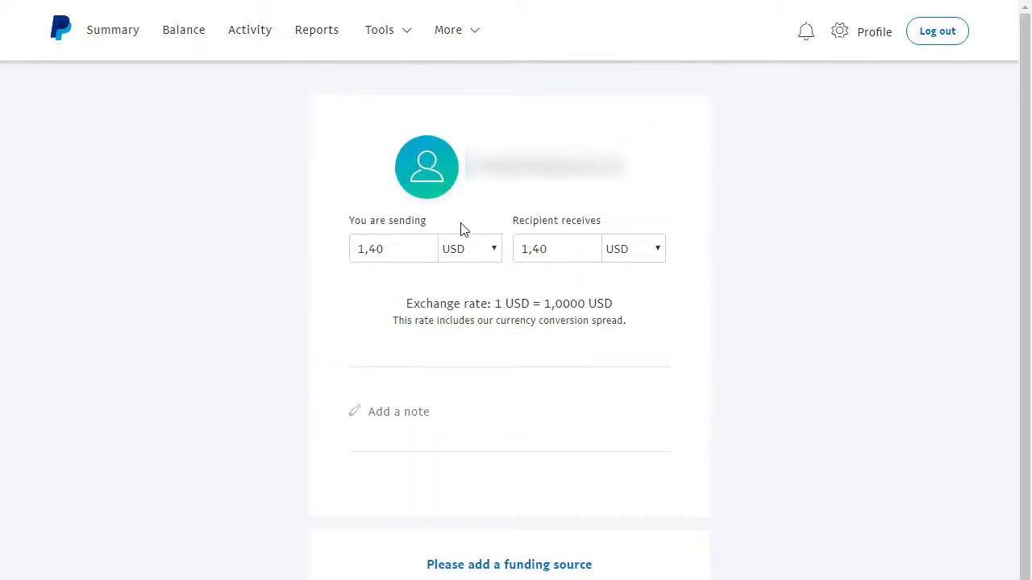
{"action": "left_click", "coordinate": [388, 247]}
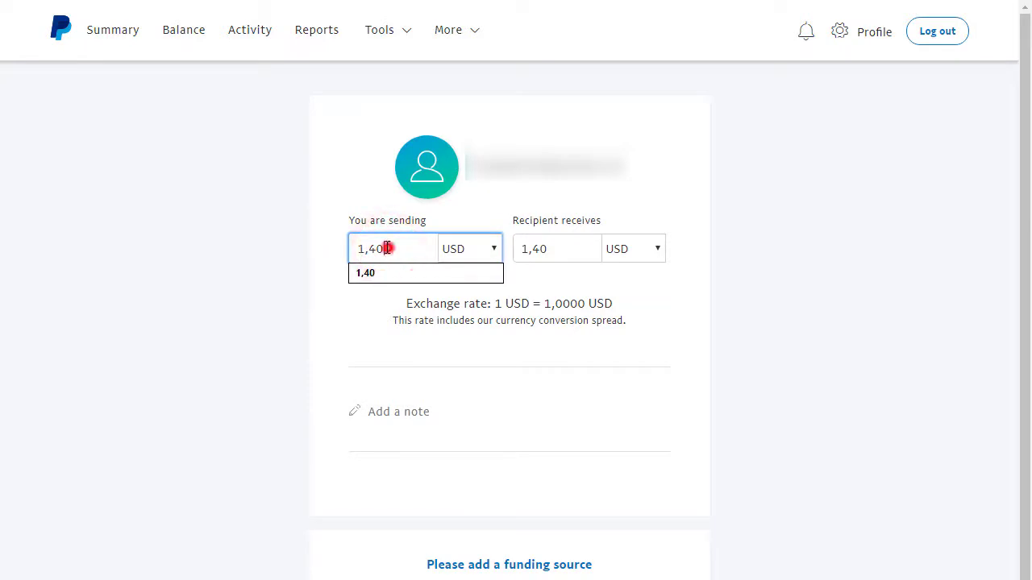
{"action": "left_click_drag", "start_coordinate": [387, 248], "coordinate": [378, 249]}
{"action": "double_click", "coordinate": [378, 249]}
{"action": "type", "text": "38"}
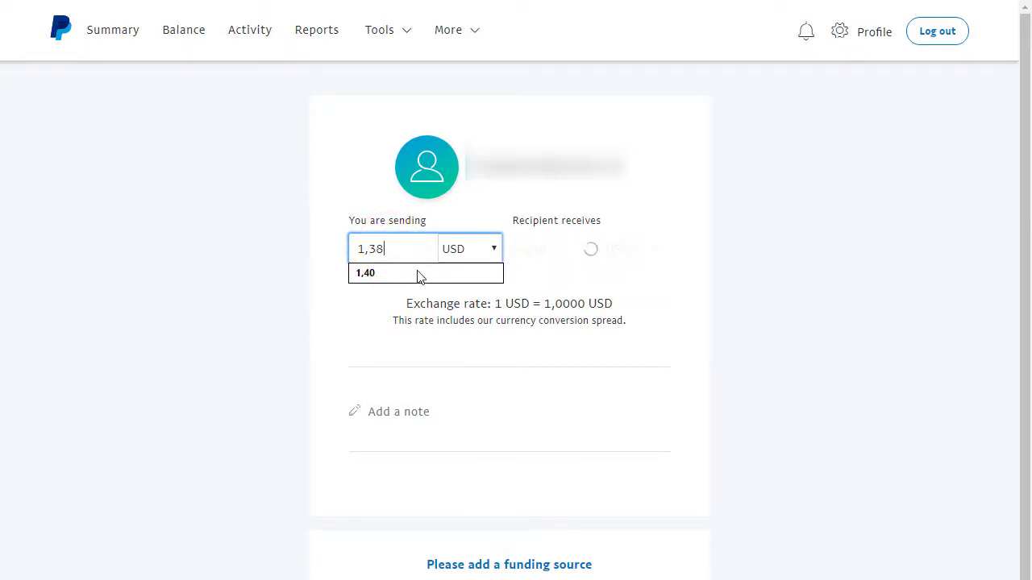
{"action": "left_click", "coordinate": [691, 279]}
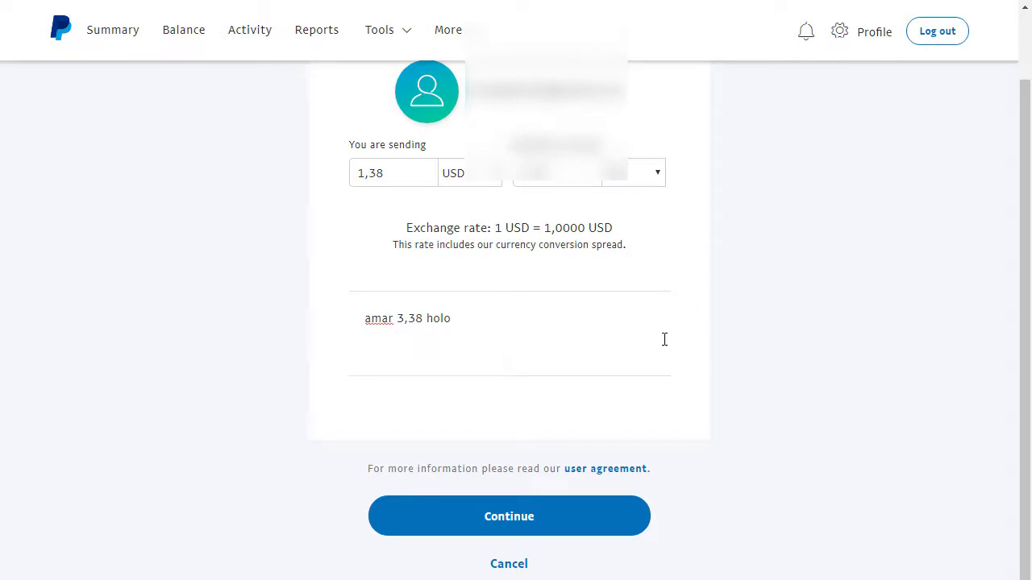
Continue to the payment summary and send the payment from the PayPal Balance (EUR)
{"action": "left_click", "coordinate": [520, 518]}
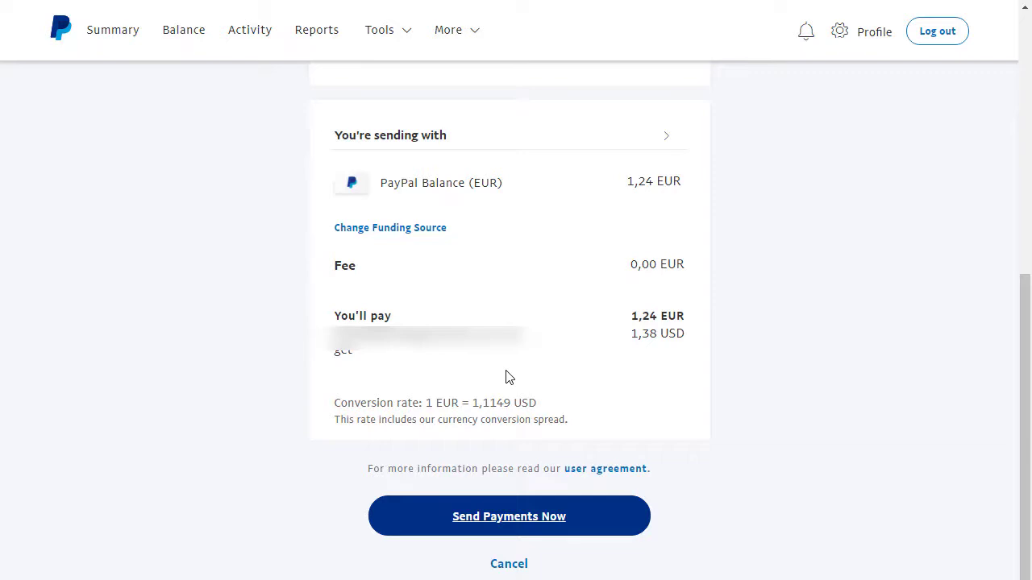
{"action": "left_click", "coordinate": [504, 519]}
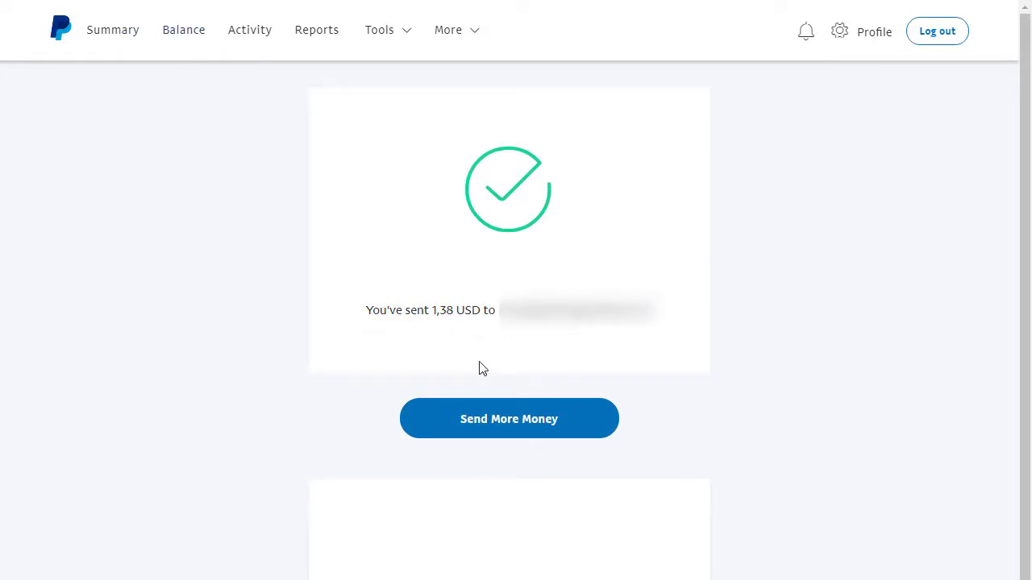
Return to the Balance page and check the available balance after the payment
{"action": "left_click", "coordinate": [168, 30]}
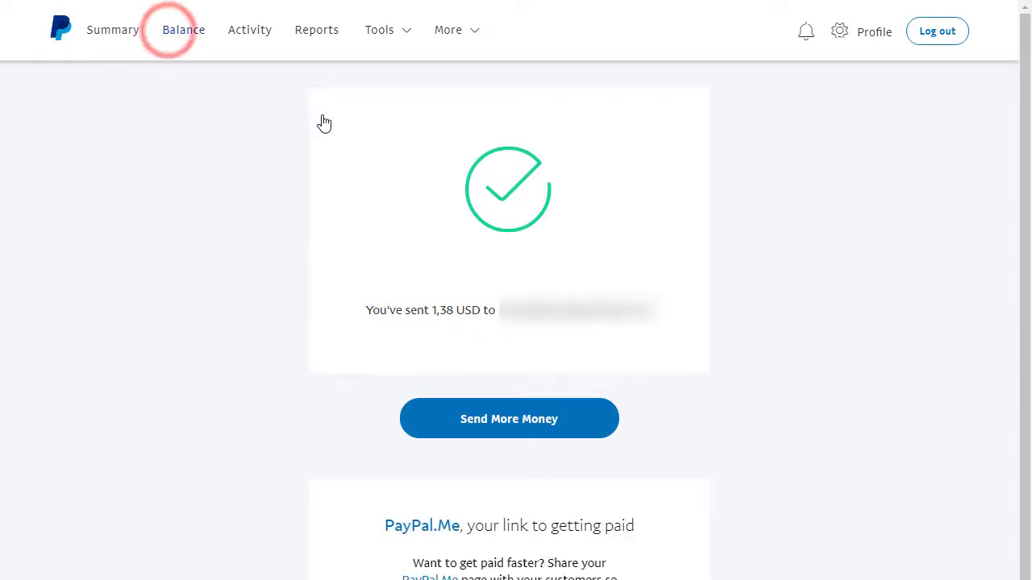
{"action": "left_click", "coordinate": [184, 33]}
{"action": "left_click", "coordinate": [857, 152]}
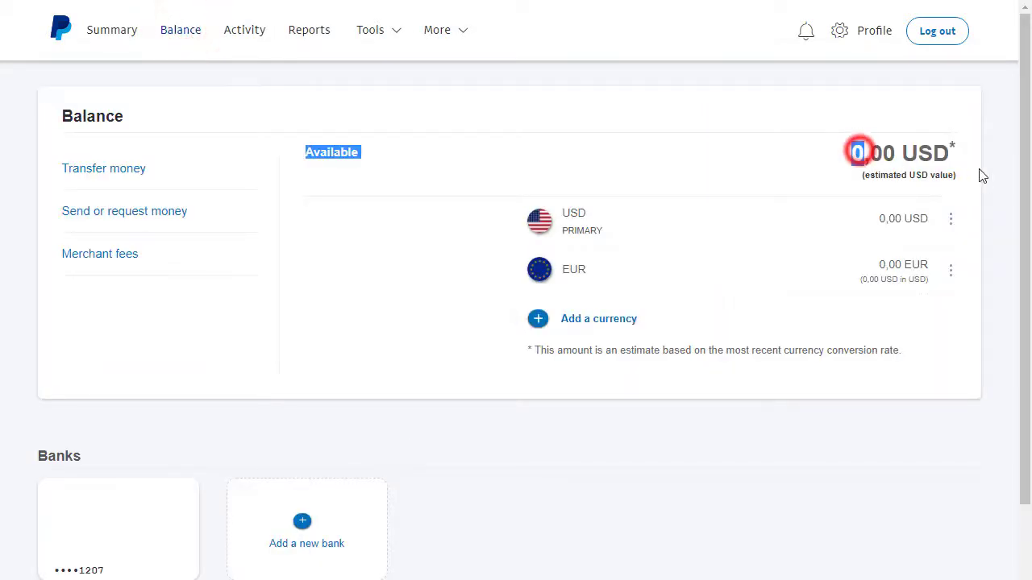